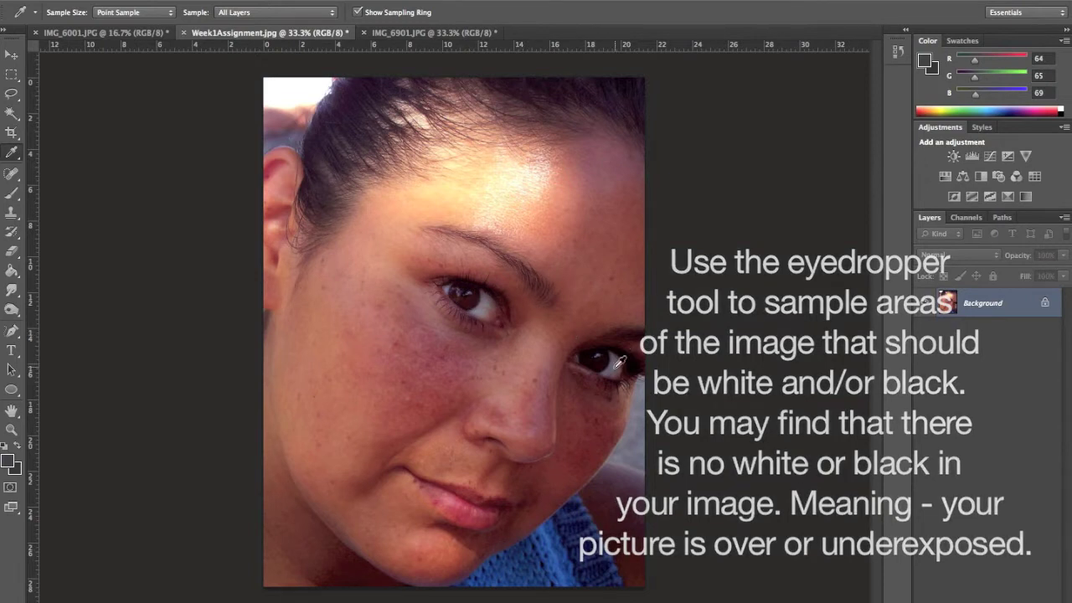
Sample the pupils of both eyes in the portrait with the Eyedropper to check how close they are to black.
click(586, 354)
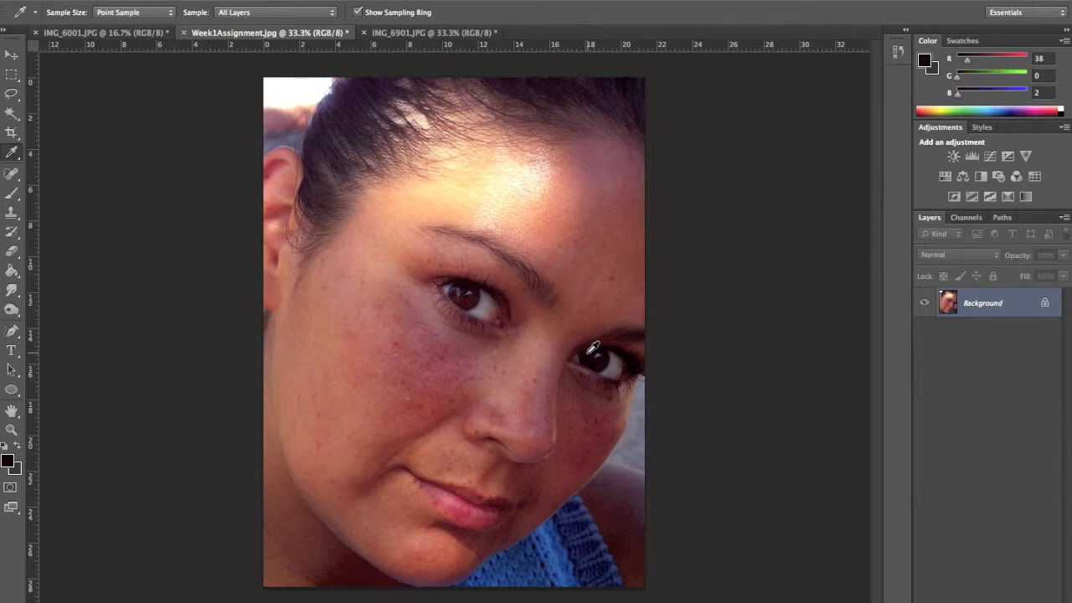
click(595, 353)
click(599, 352)
click(468, 288)
click(468, 288)
click(469, 288)
Sample the shadow areas at the neck, under the chin and on the shaded cheek of the portrait.
click(375, 577)
click(490, 536)
click(594, 440)
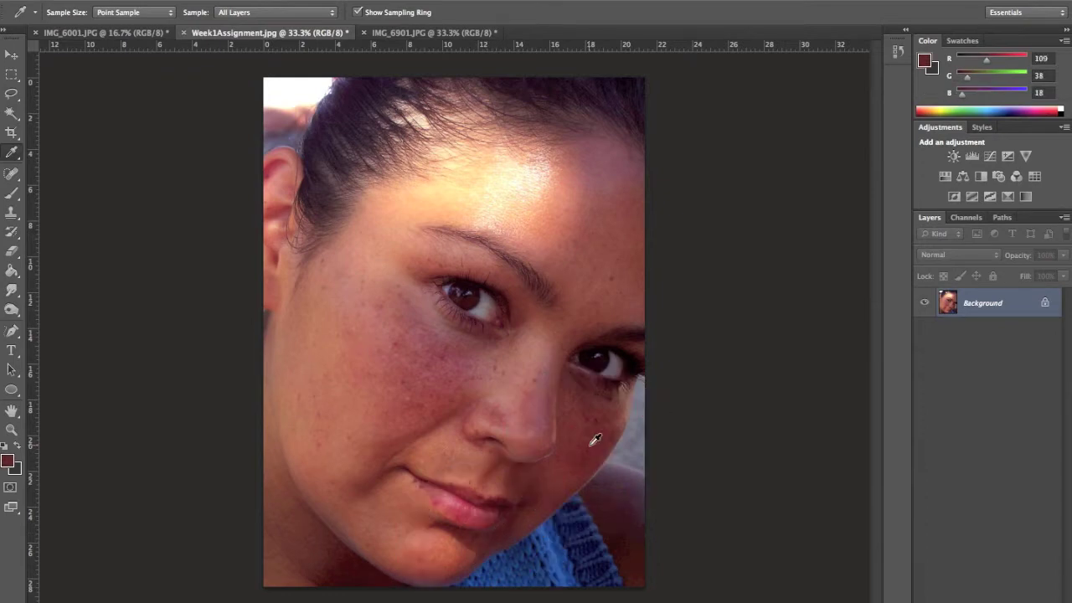
Sample the white of the eye and the bright background beside the hair to check the portrait's whites.
click(479, 306)
click(485, 312)
click(485, 307)
click(295, 93)
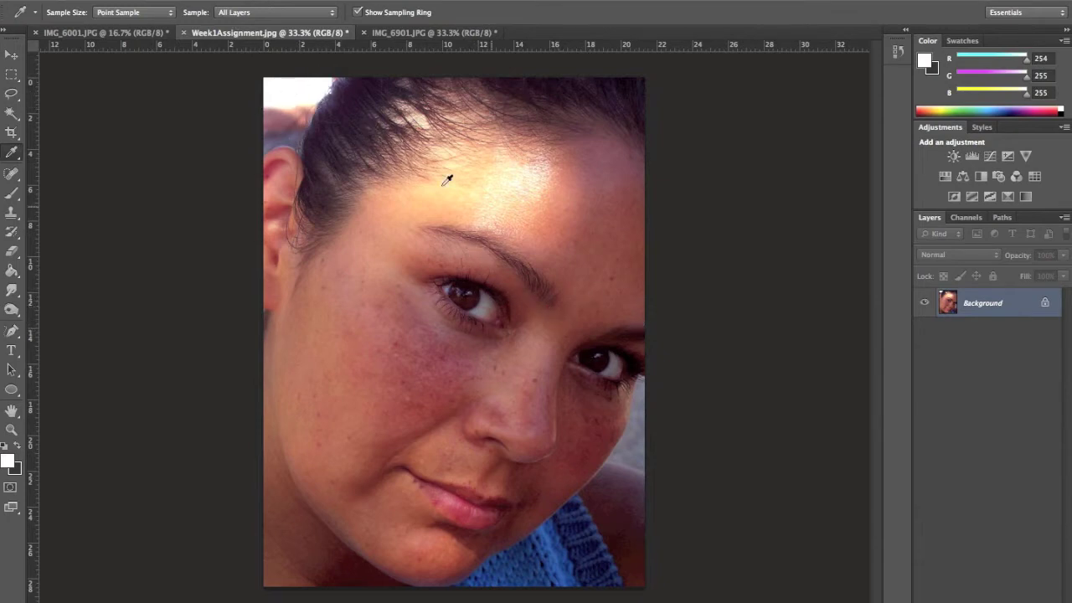
Sample several points in the bright highlight on the forehead to check for overexposure.
click(526, 183)
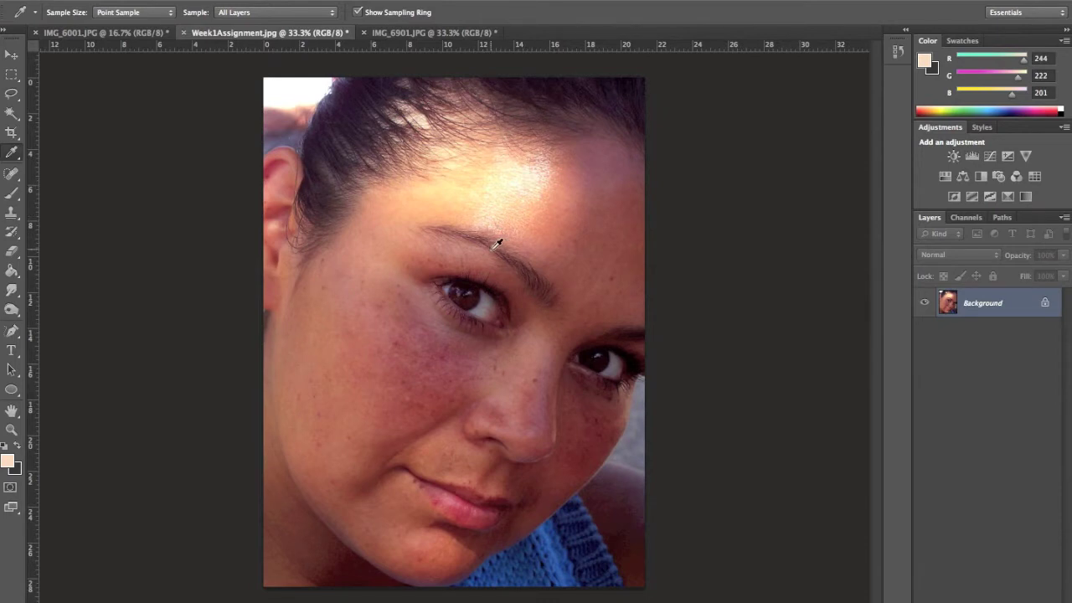
click(520, 172)
click(514, 176)
click(504, 192)
click(537, 190)
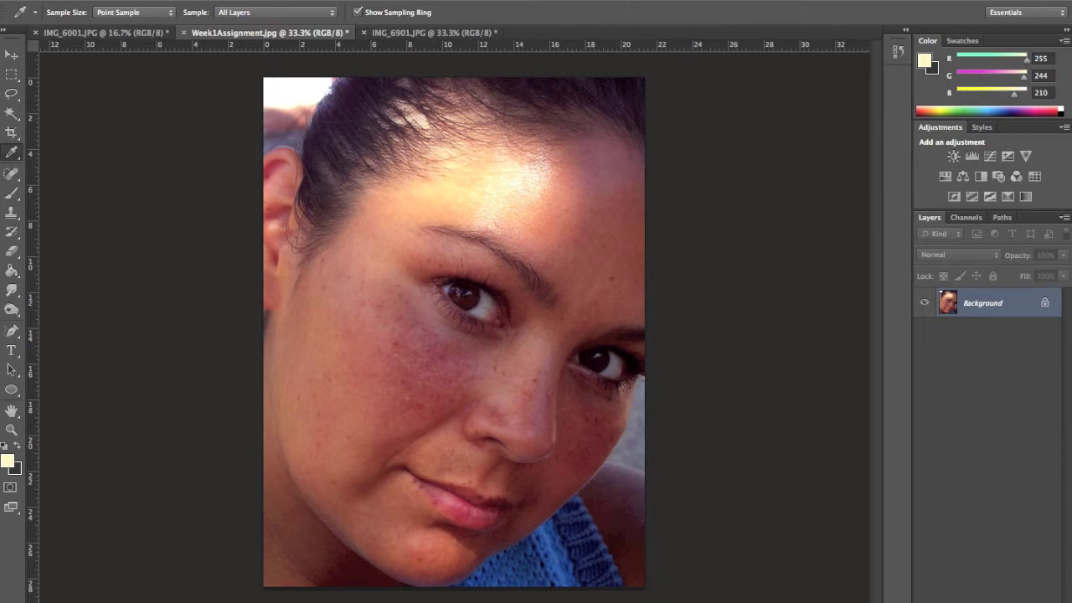
Add an Exposure adjustment layer to the portrait with Exposure about +0.45 and Gamma Correction 0.88, and compare the image with and without it.
click(989, 601)
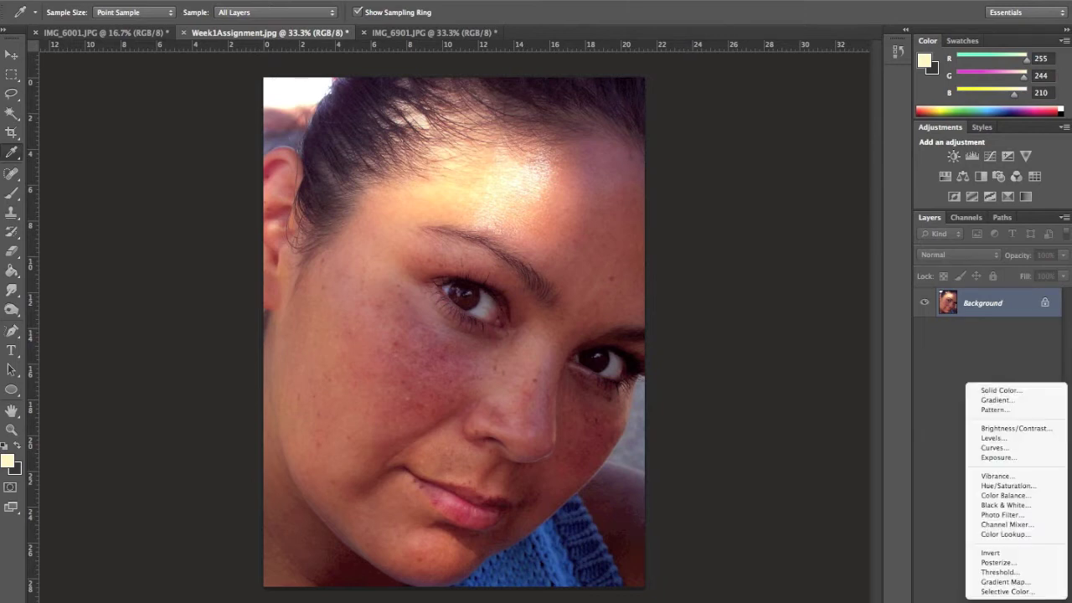
click(1004, 457)
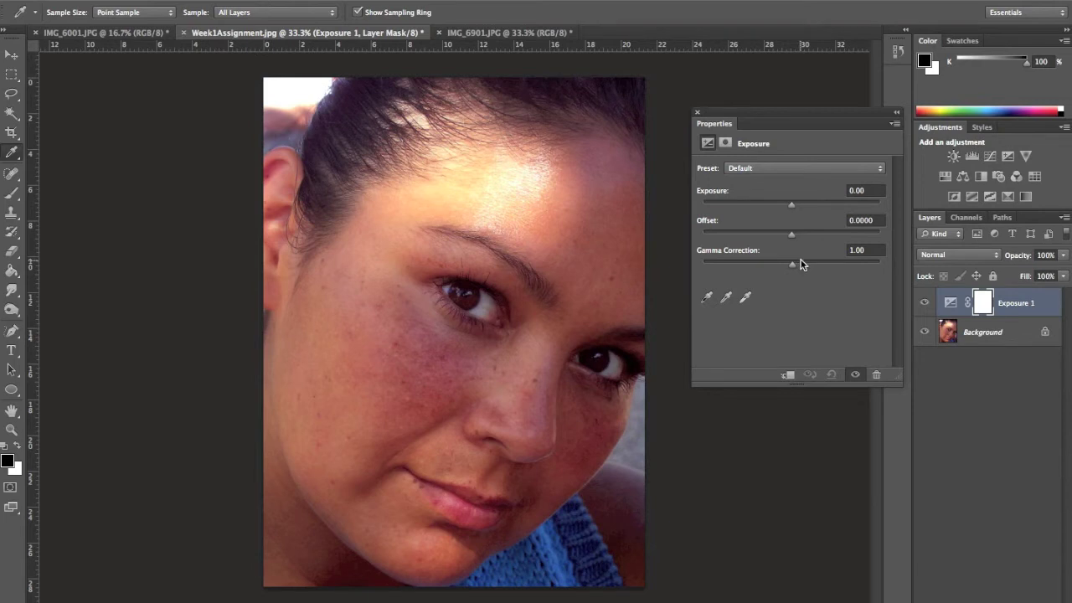
drag(792, 207, 794, 211)
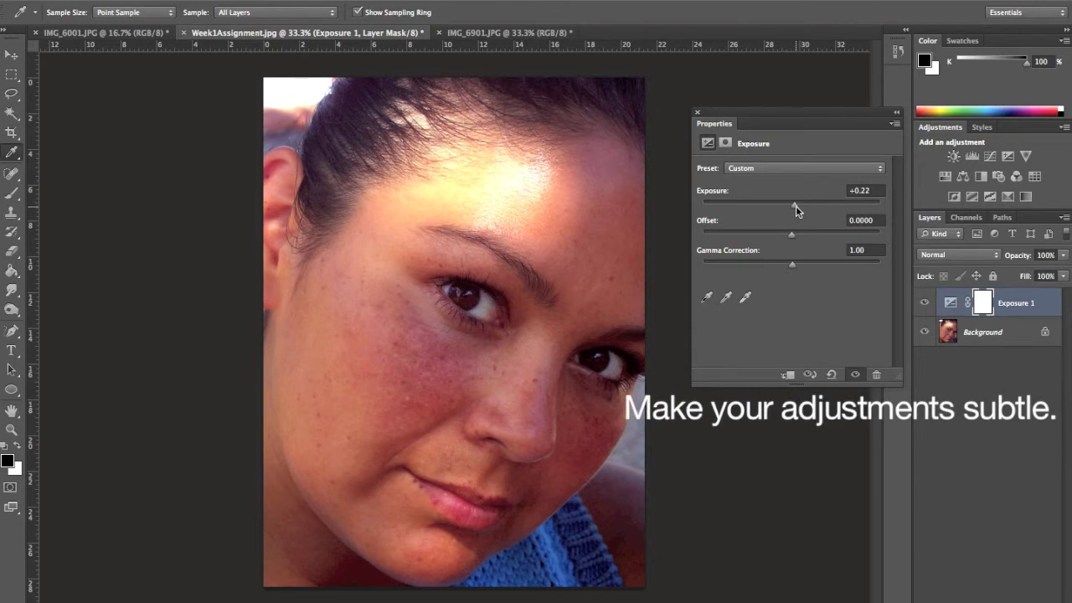
drag(795, 205, 797, 207)
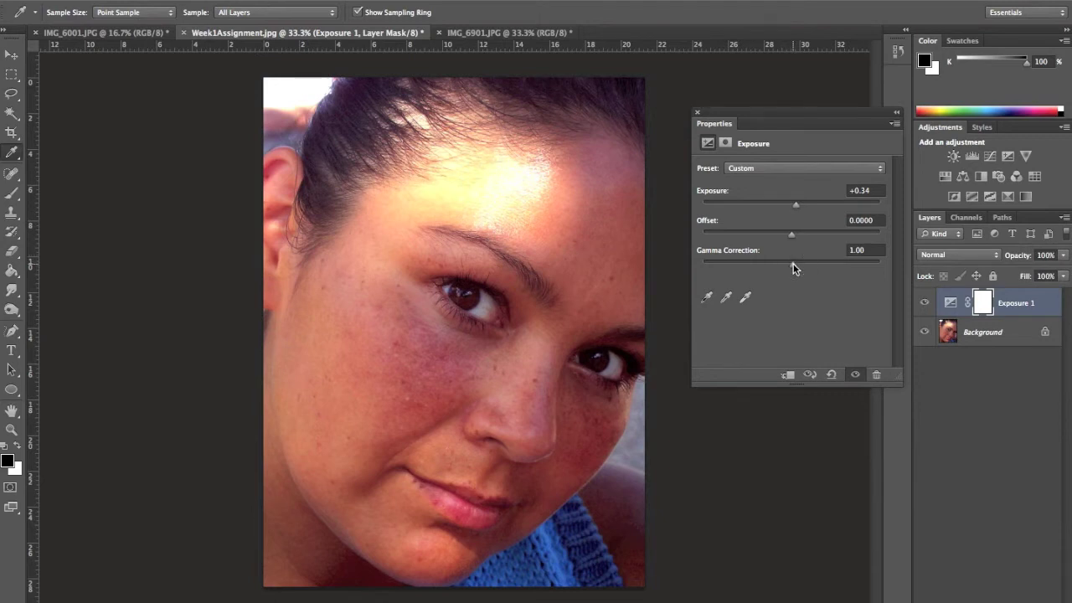
drag(795, 263, 799, 263)
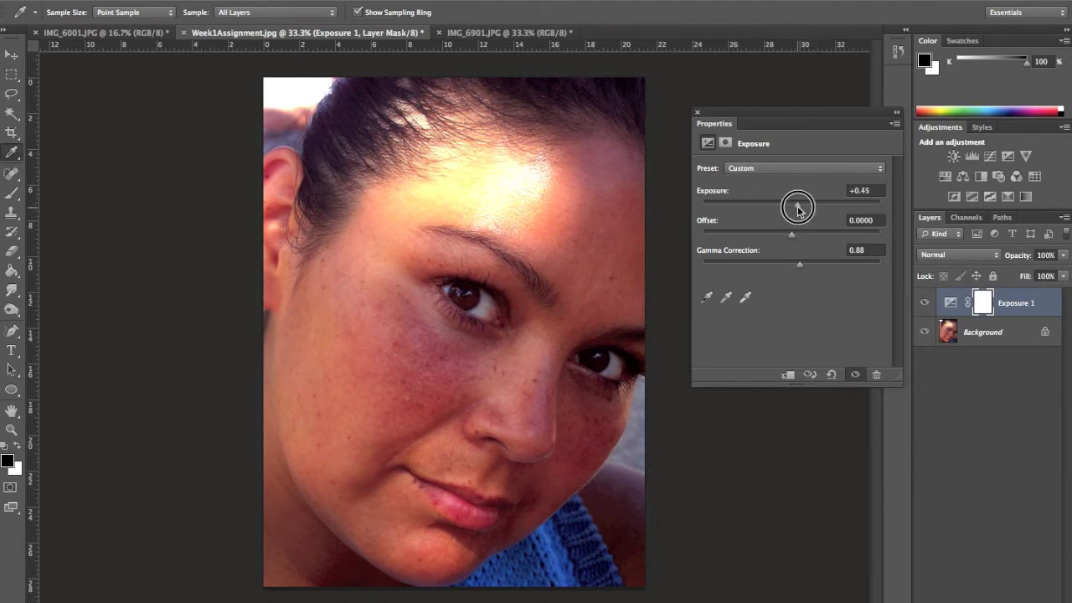
drag(797, 205, 800, 206)
click(697, 112)
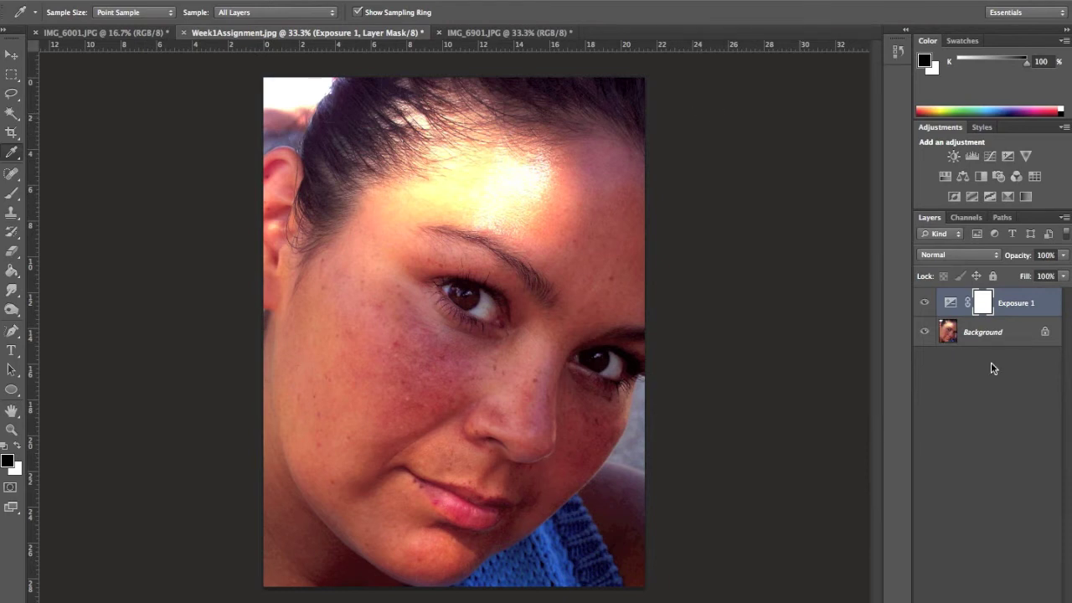
click(924, 307)
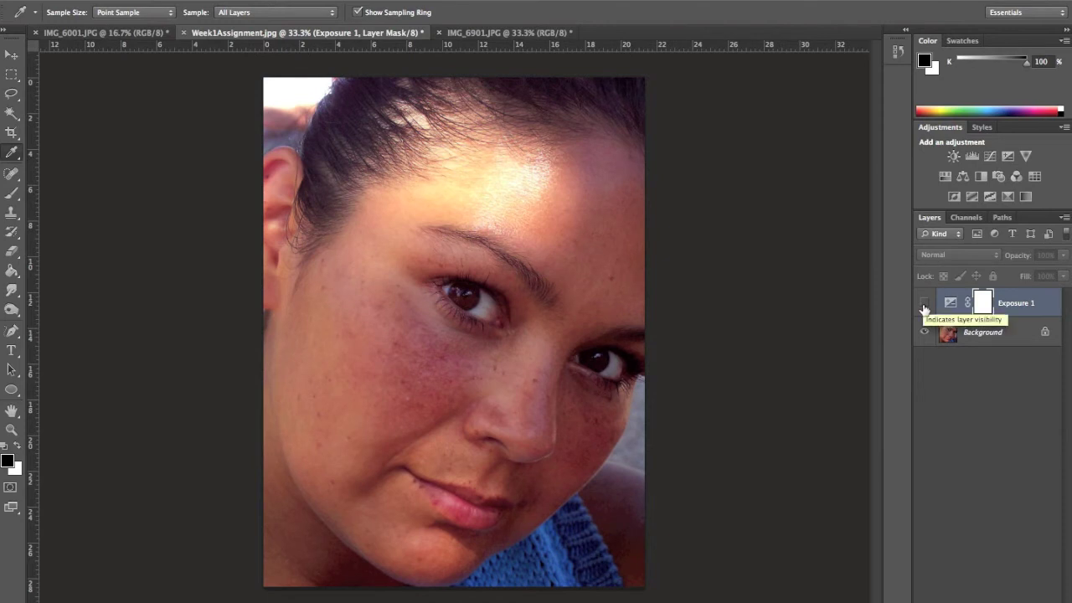
click(925, 306)
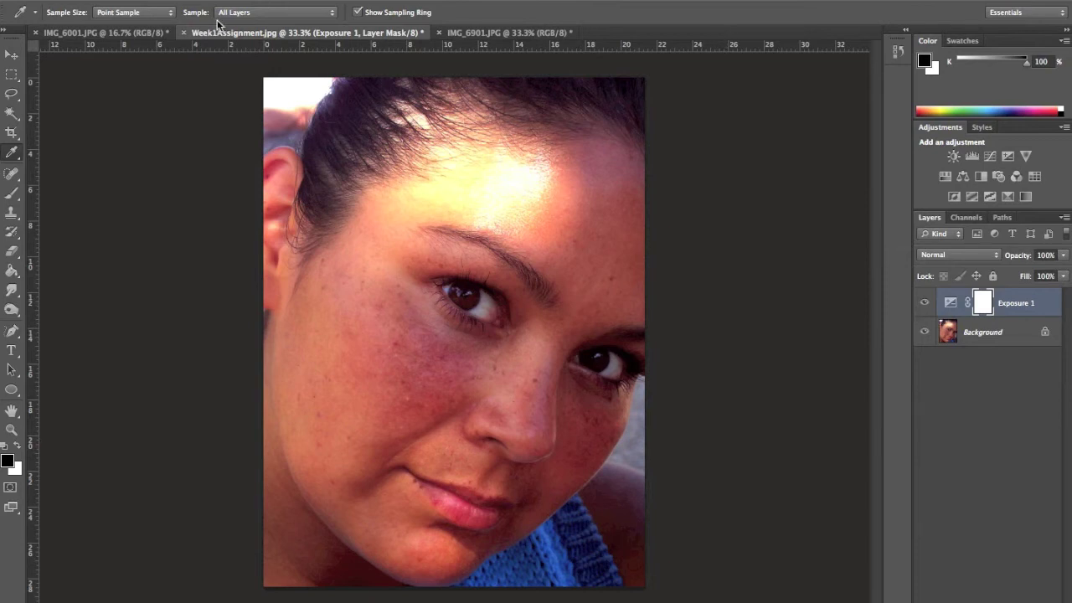
Switch to IMG_6001.JPG and sample the dark area at the goat's mouth.
click(147, 37)
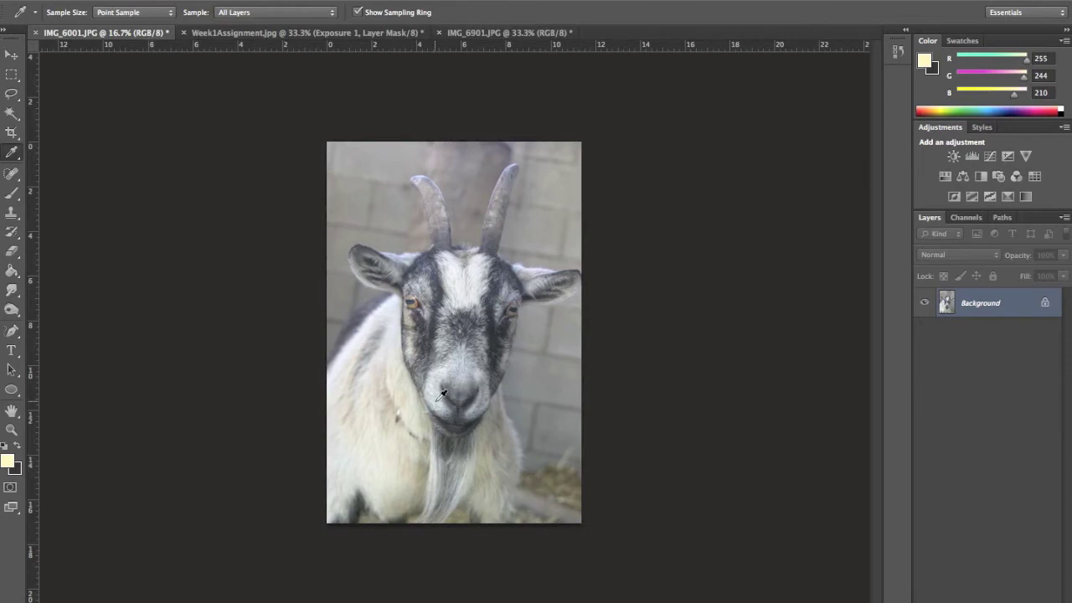
click(470, 425)
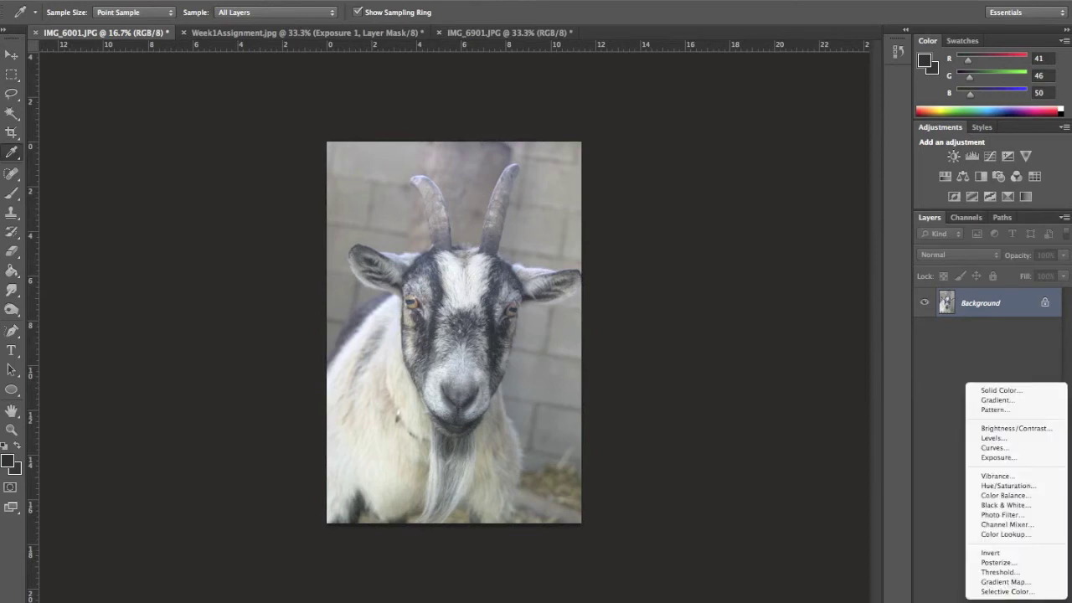
Add an Exposure adjustment layer to the goat photo with Gamma Correction 0.75 and Exposure +0.22, and compare the image with and without it.
click(997, 457)
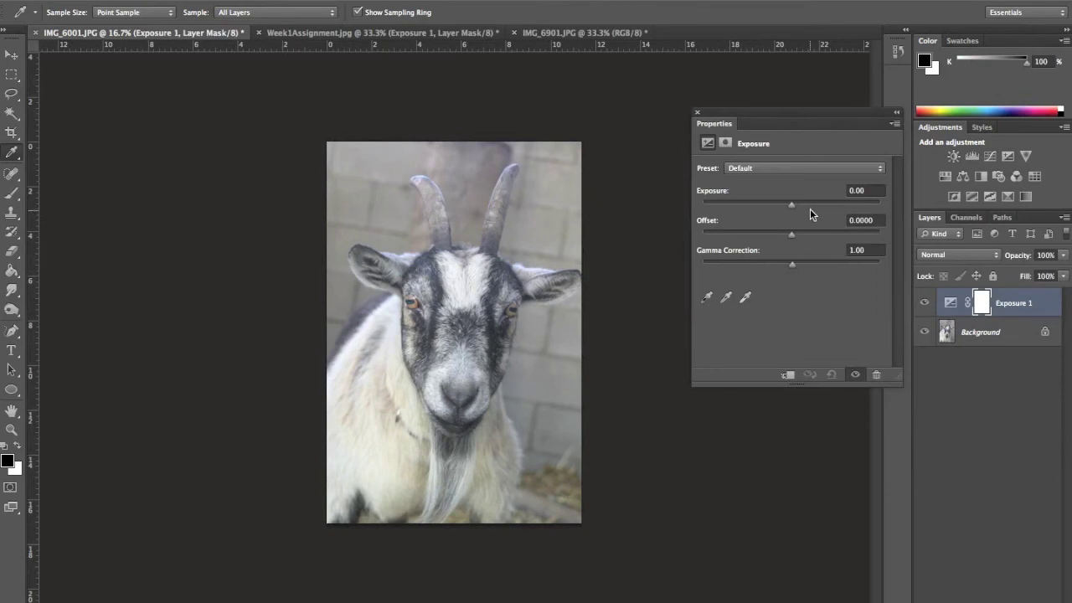
drag(798, 266, 808, 268)
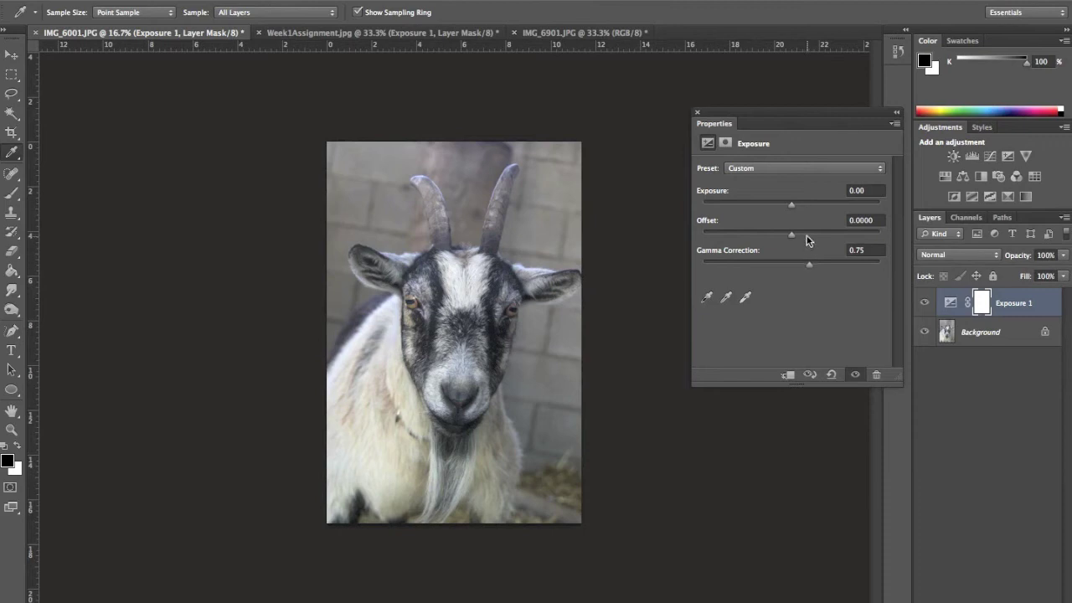
drag(795, 204, 796, 204)
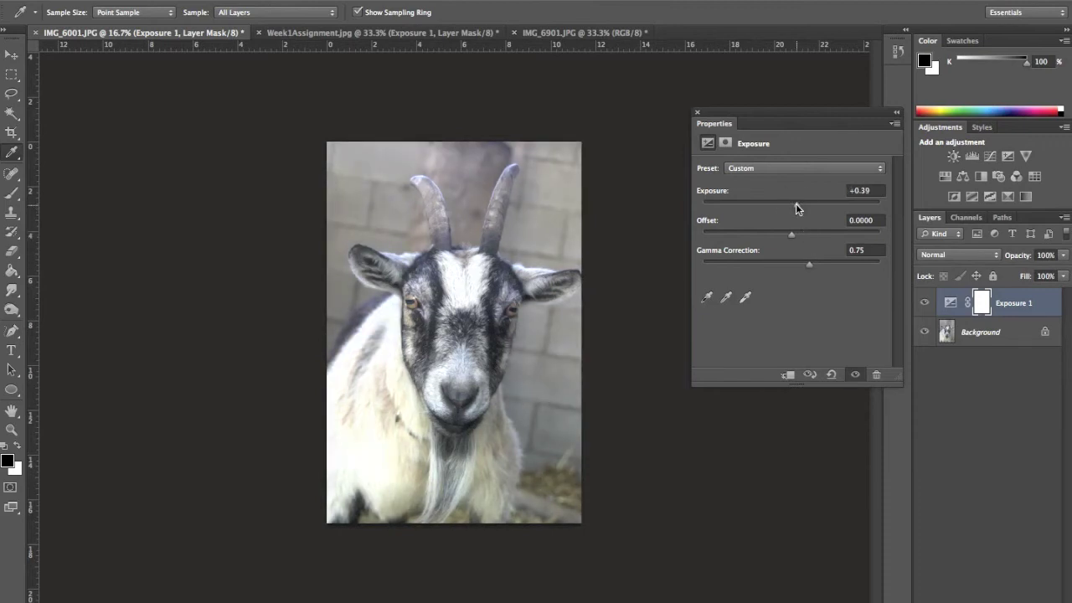
drag(795, 203, 793, 203)
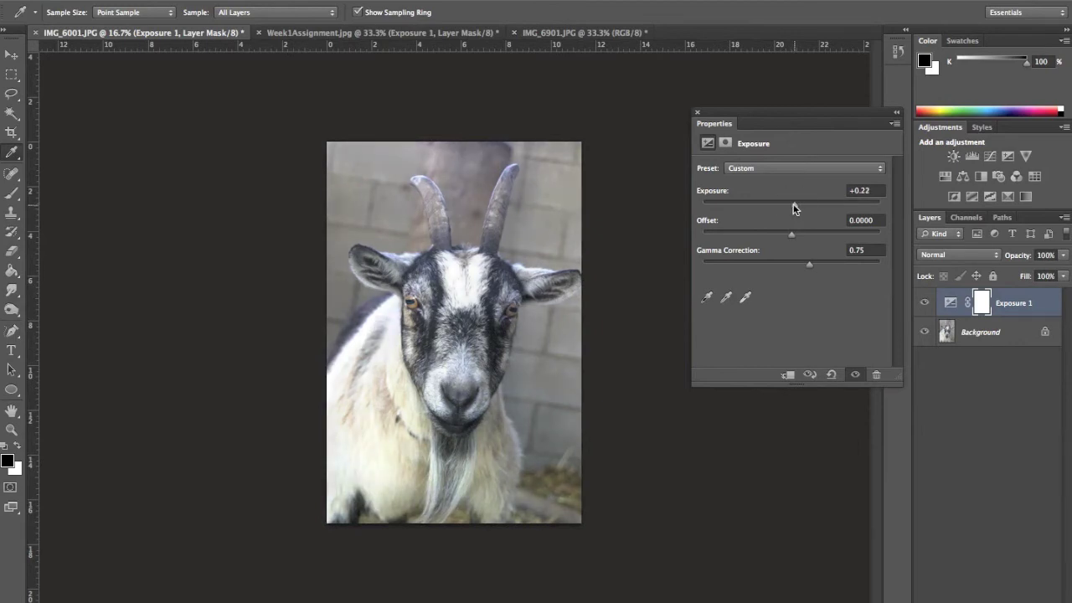
click(697, 112)
click(925, 308)
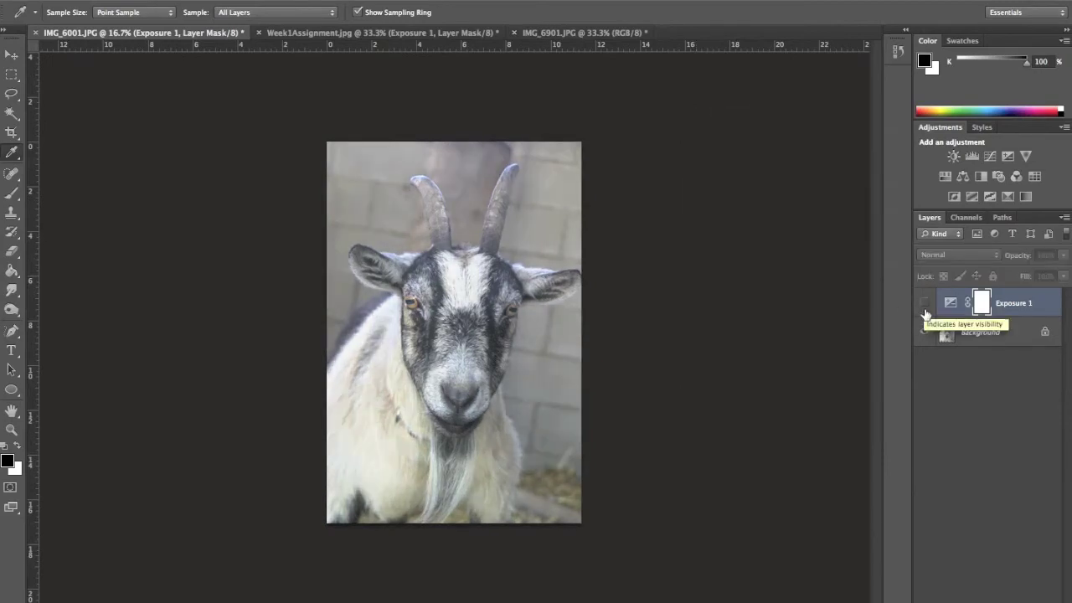
click(924, 308)
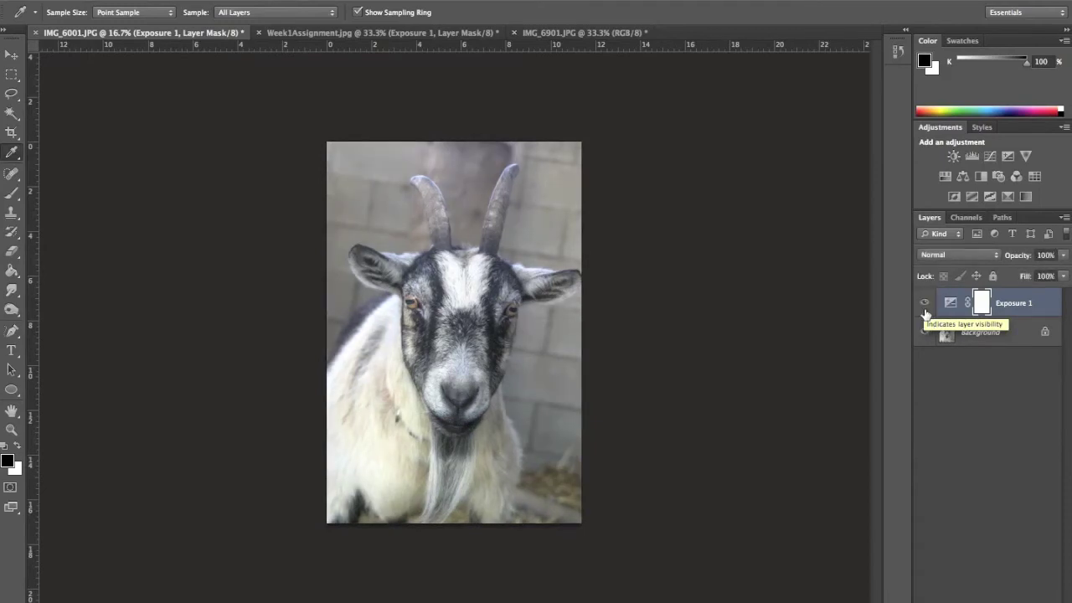
Switch to IMG_6901.JPG and sample several points on the light wall above the dog's sofa.
click(553, 32)
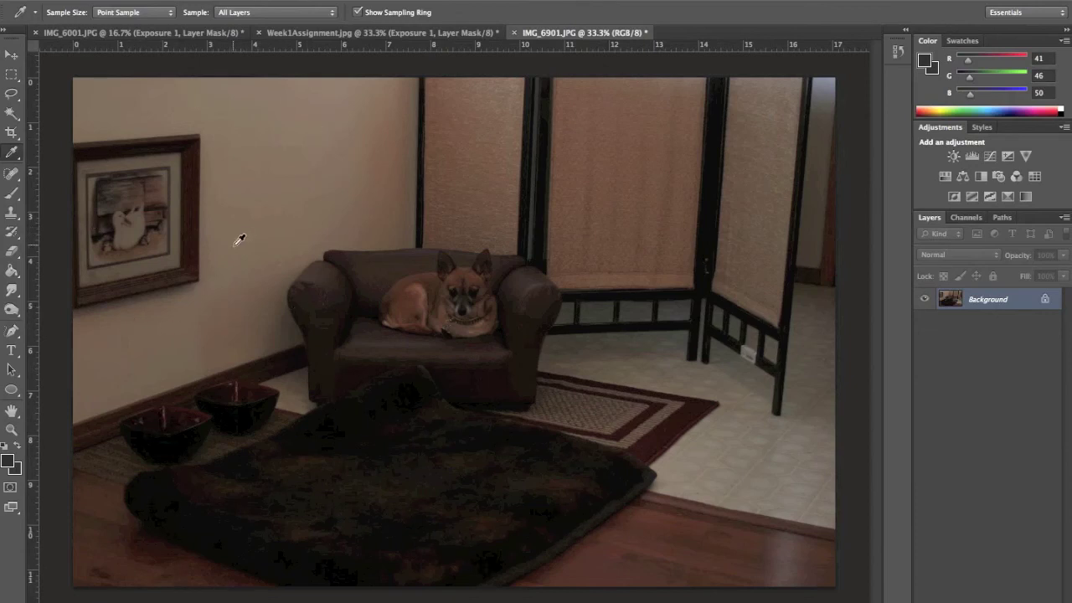
click(256, 191)
click(270, 163)
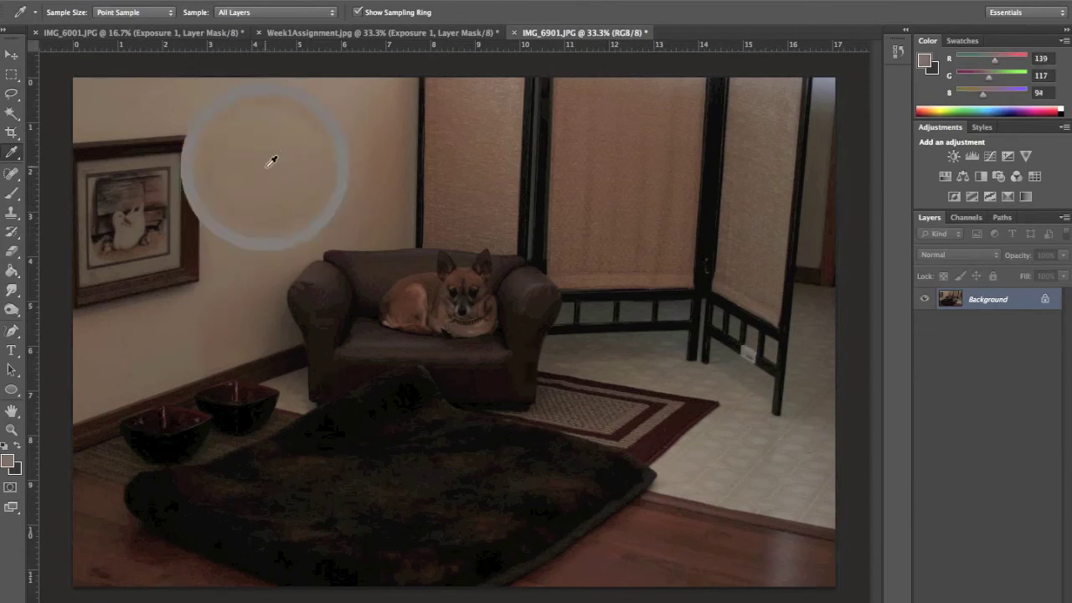
click(244, 89)
click(285, 131)
click(285, 200)
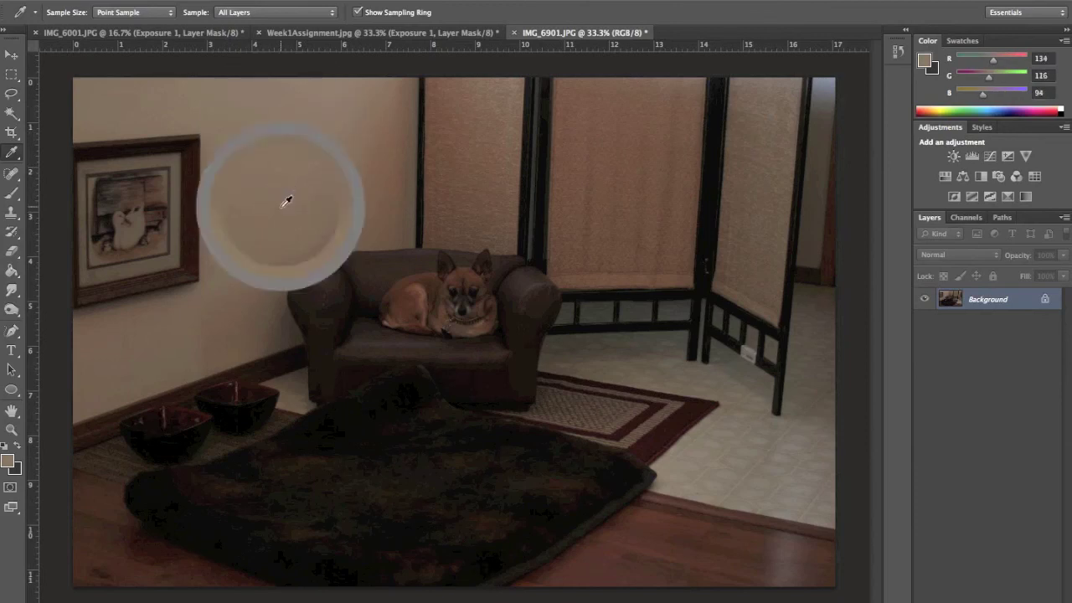
Sample the bright patch at the upper-right corner of the dog photo to check its lightest tone.
click(838, 77)
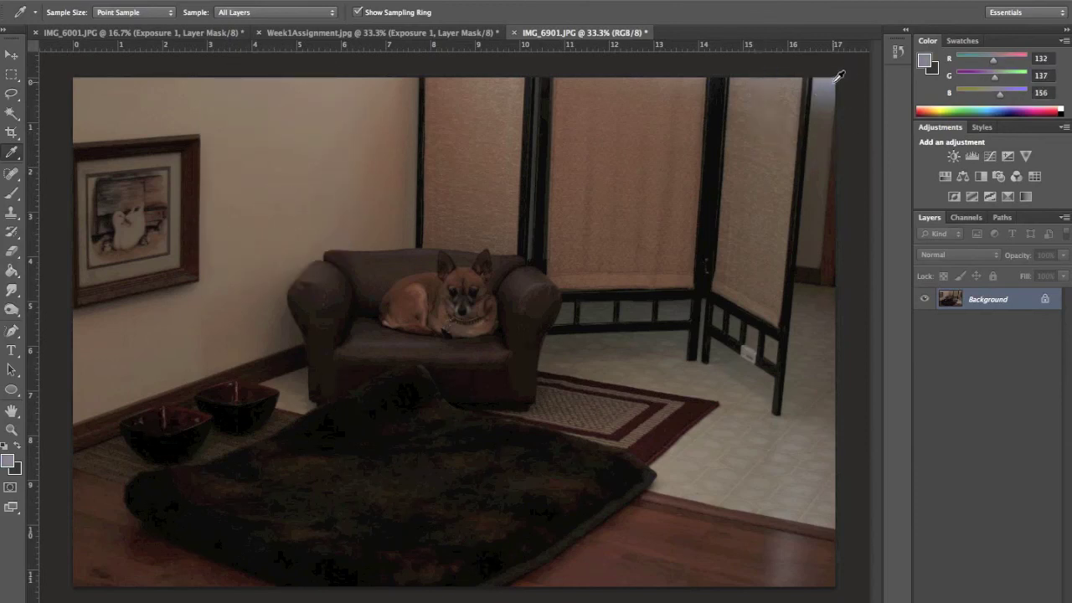
click(837, 77)
click(835, 78)
click(834, 78)
click(834, 77)
Add an Exposure adjustment layer to the dog photo and set its Exposure to +1.23.
click(988, 602)
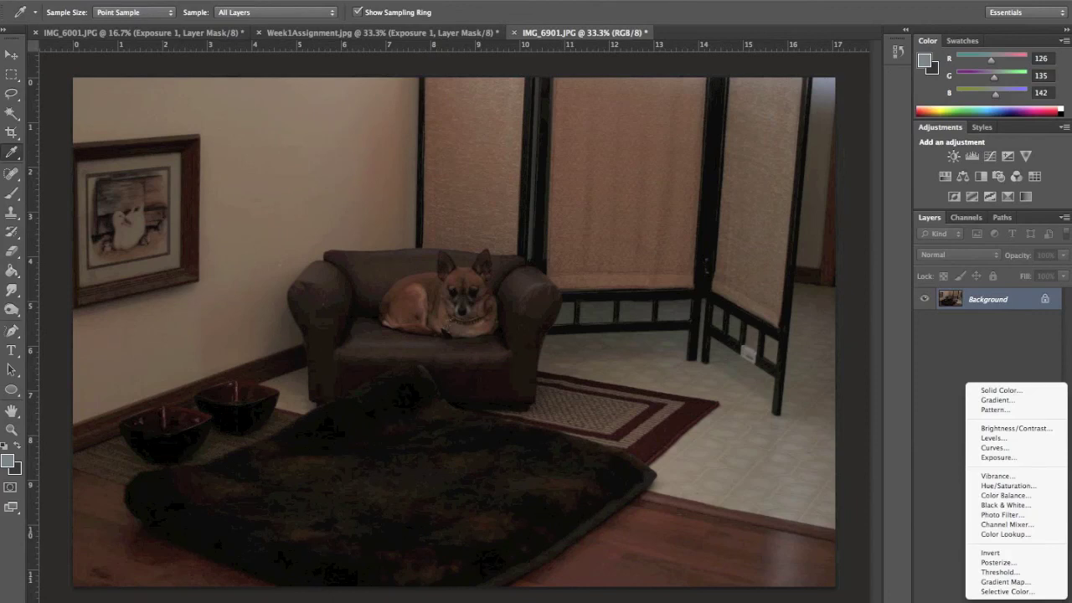
drag(988, 600, 992, 458)
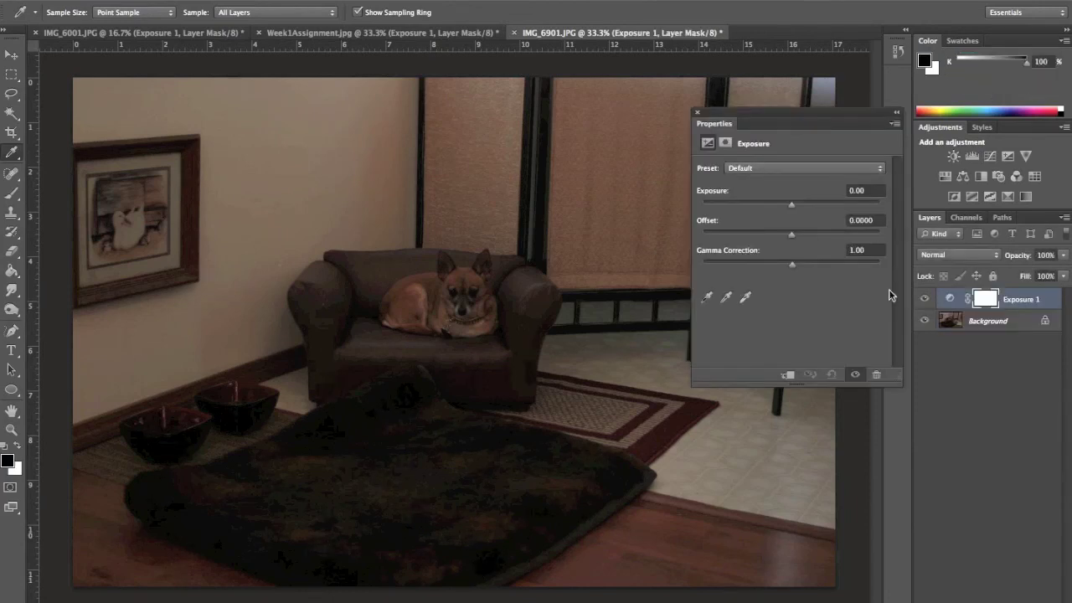
click(805, 202)
drag(805, 202, 808, 207)
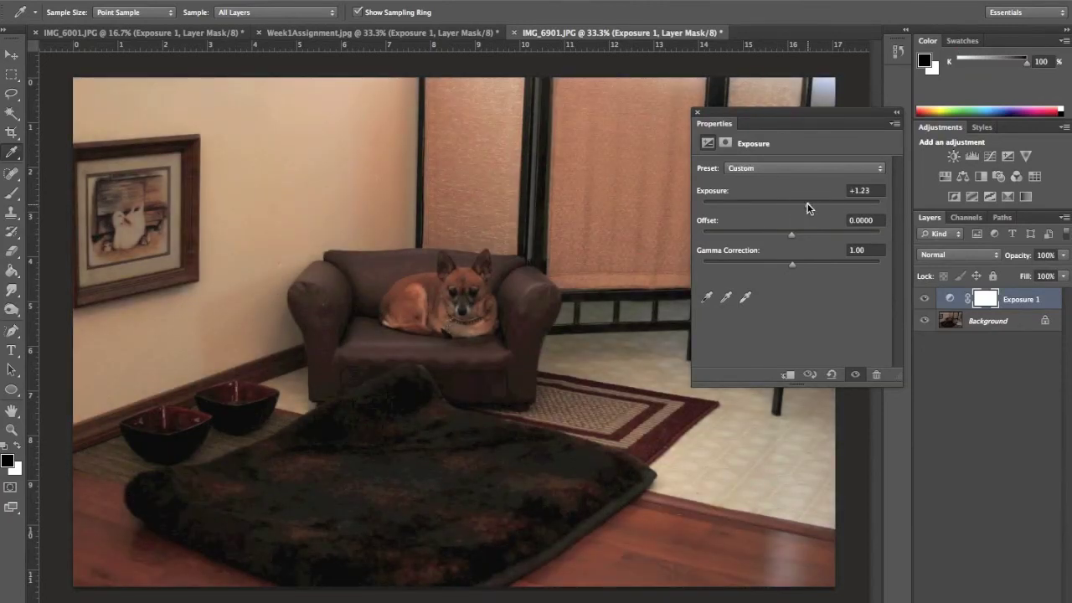
click(808, 207)
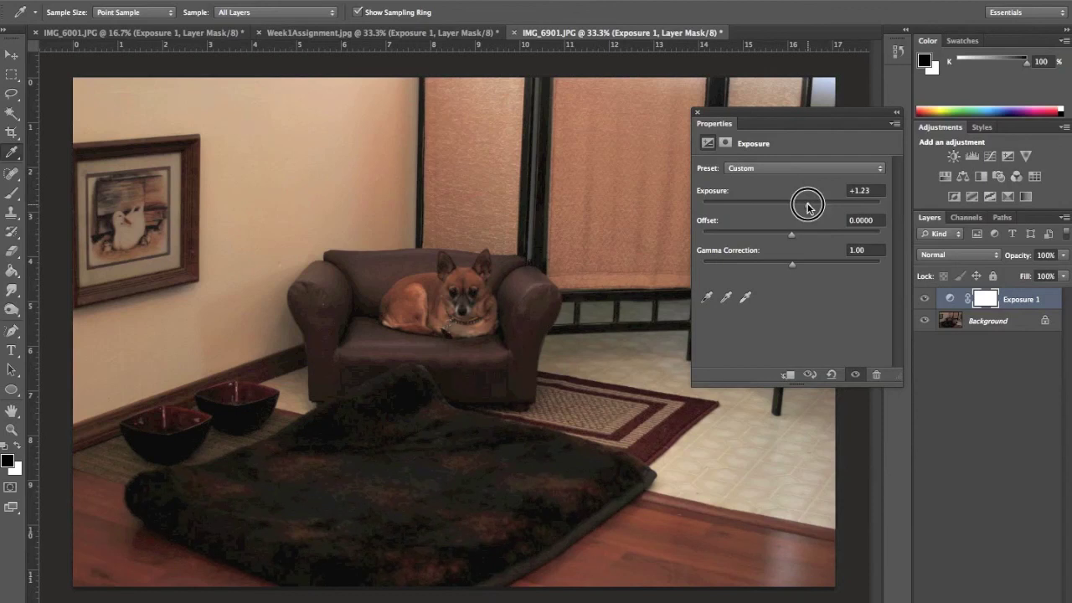
click(697, 112)
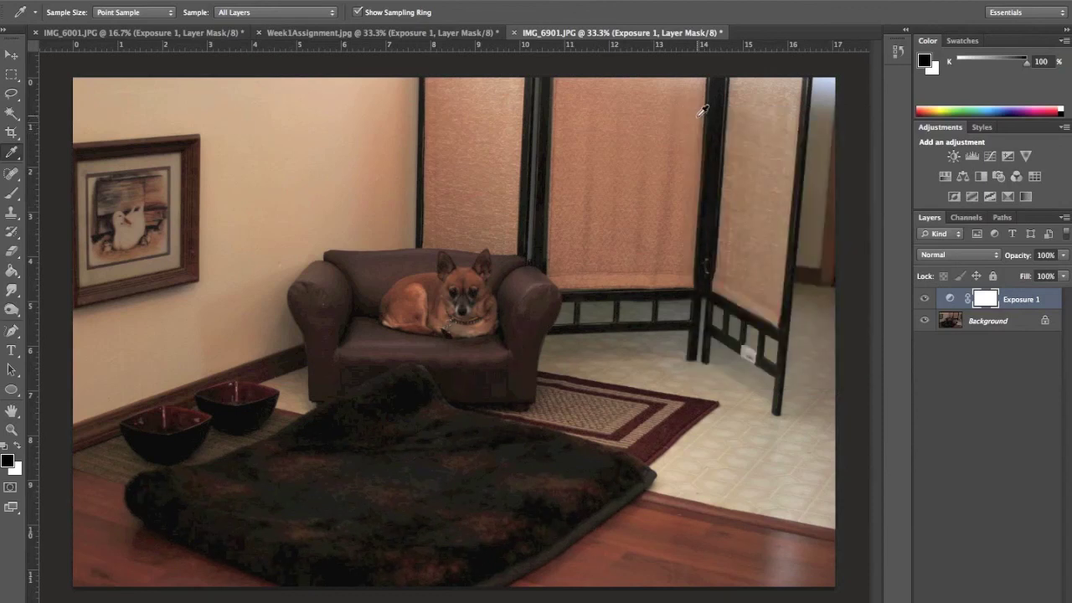